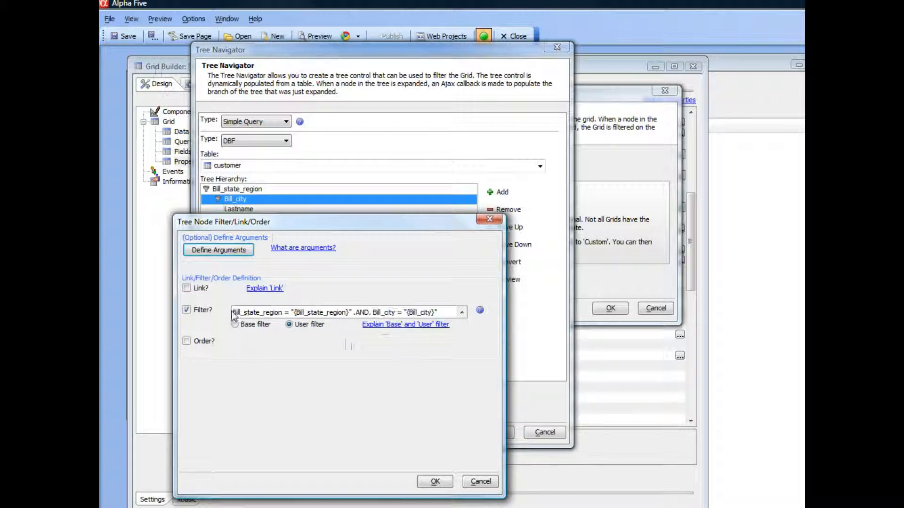
Step: Review the state and city conditions in the Bill_city level's filter expression and accept the filter definition
left_click_drag(233, 312, 283, 311)
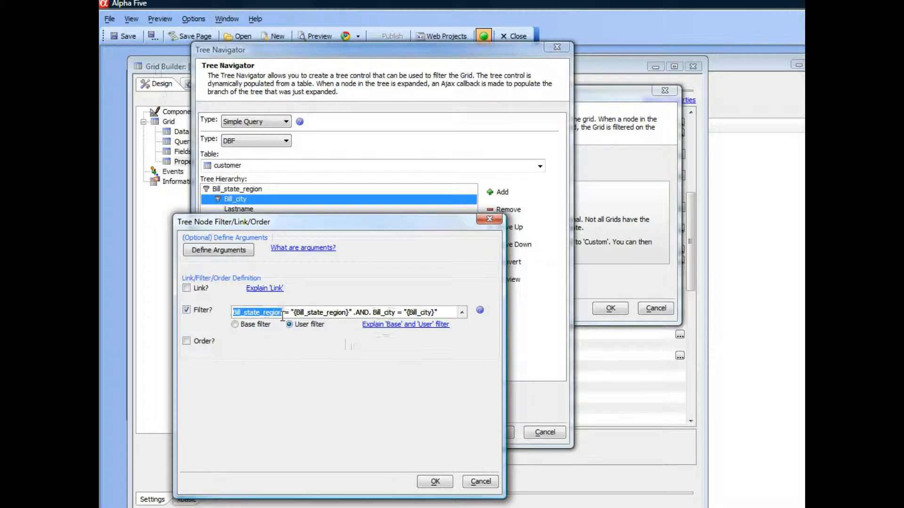
left_click_drag(293, 313, 350, 313)
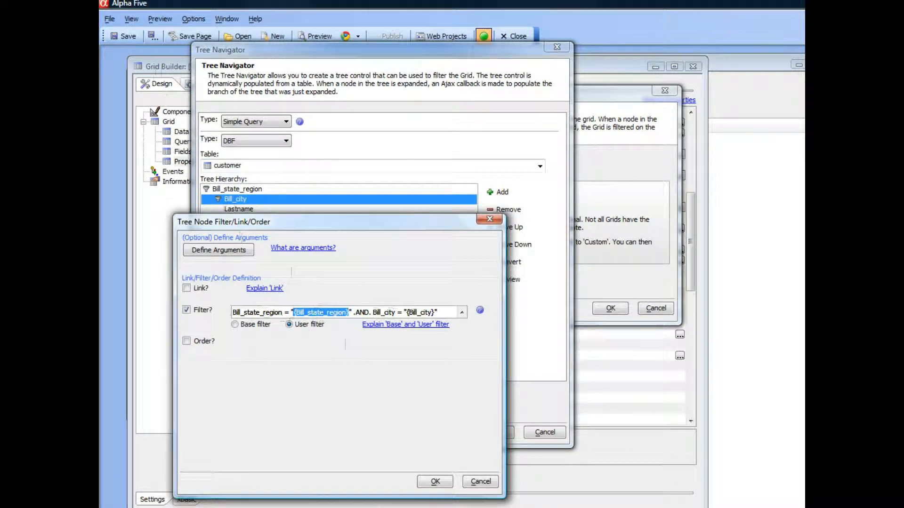
left_click(445, 312, "shift")
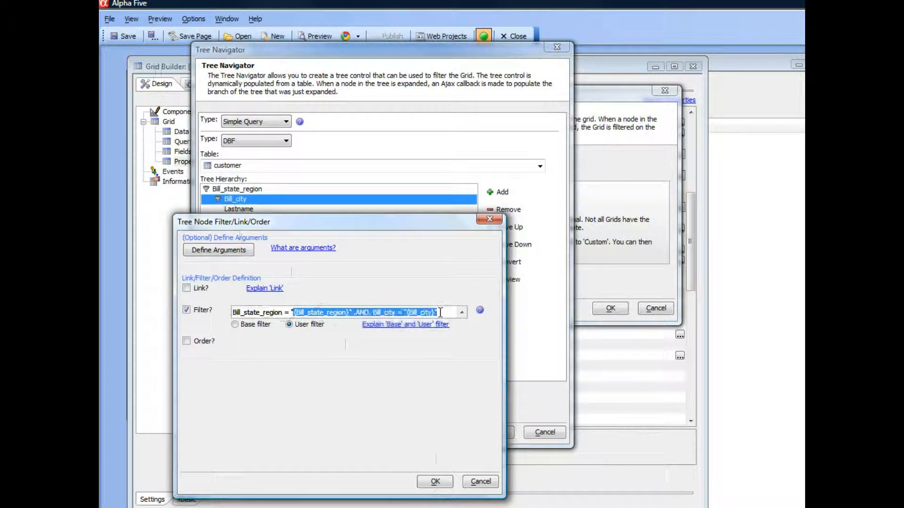
left_click(435, 482)
Step: Enable grid filtering when an entry is selected at the Lastname tree level and open its filter definition
left_click(241, 210)
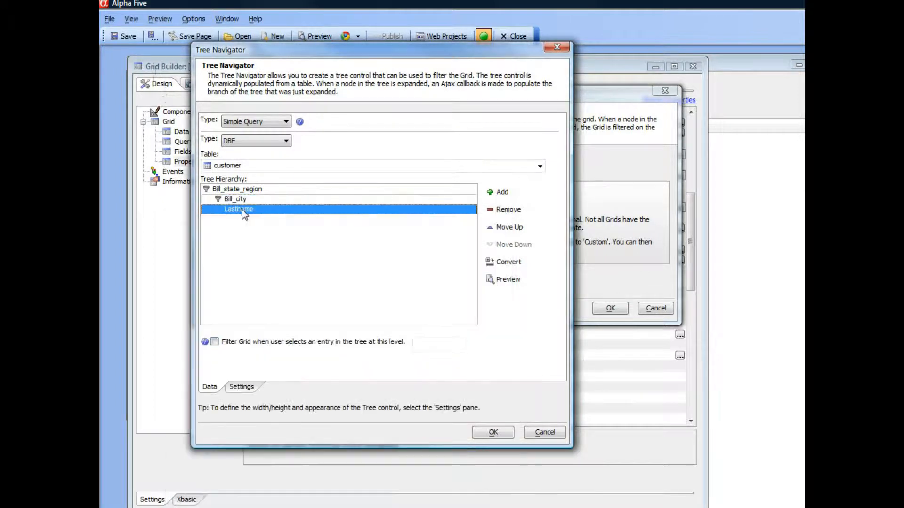
left_click(215, 342)
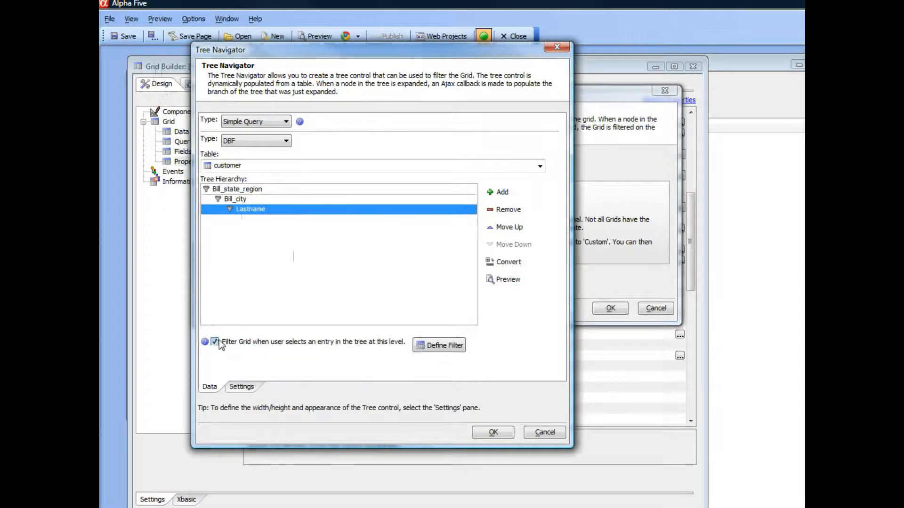
left_click(439, 345)
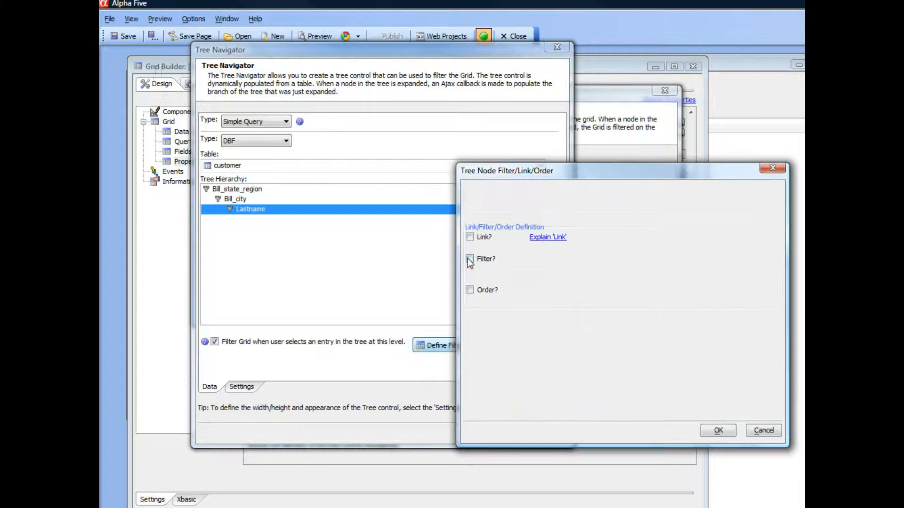
left_click_drag(476, 175, 267, 236)
right_click(316, 322)
left_click(343, 358)
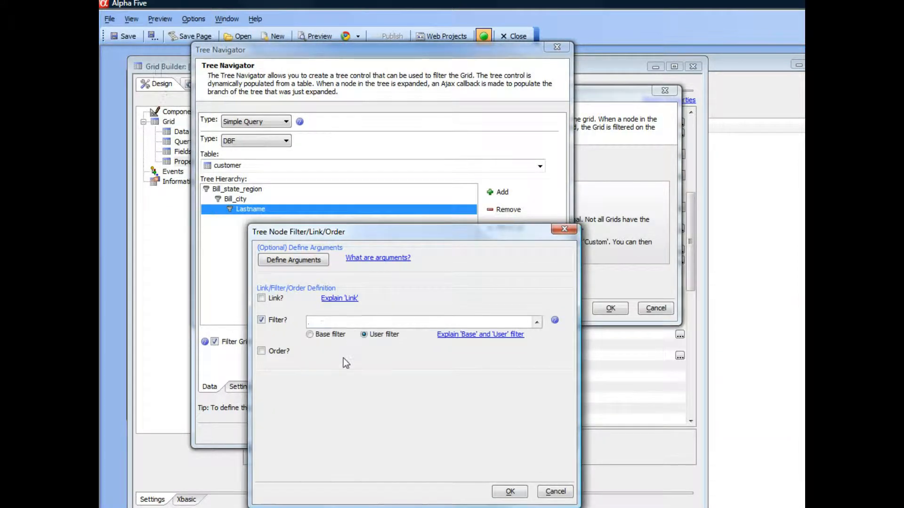
left_click_drag(419, 322, 250, 320)
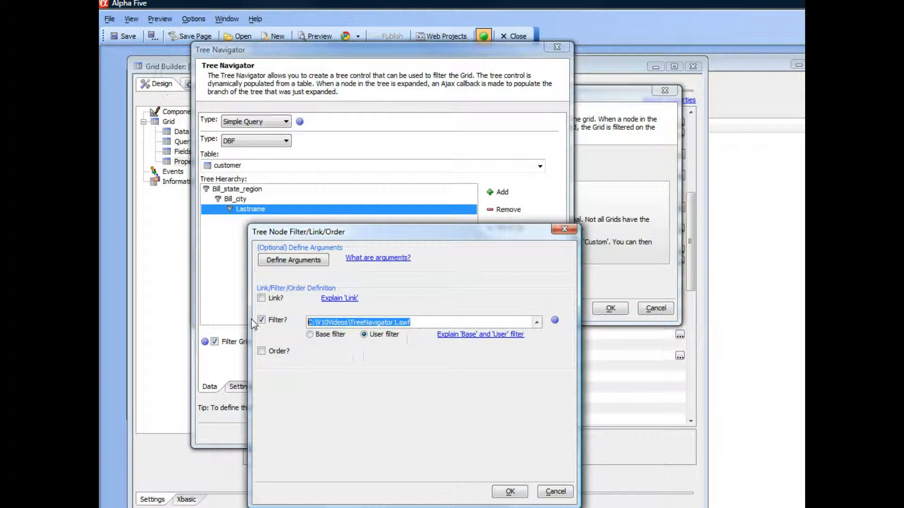
key("Delete")
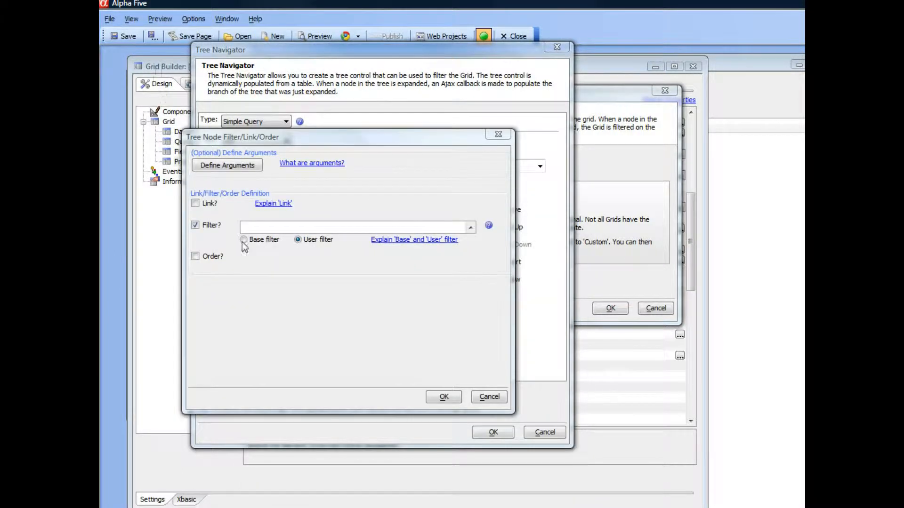
Step: Paste the Bill_state_region and Bill_city expression as the Lastname level's filter and append .AND. in the filter editor
right_click(245, 228)
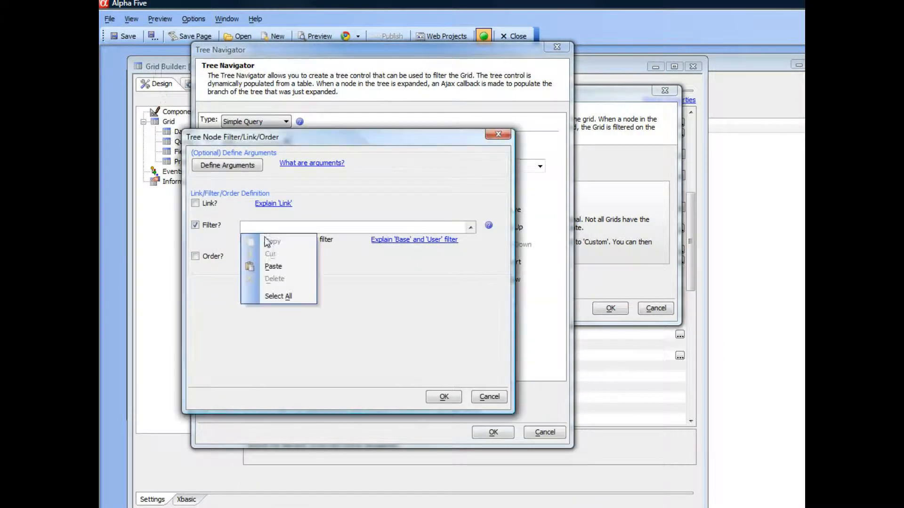
left_click(275, 266)
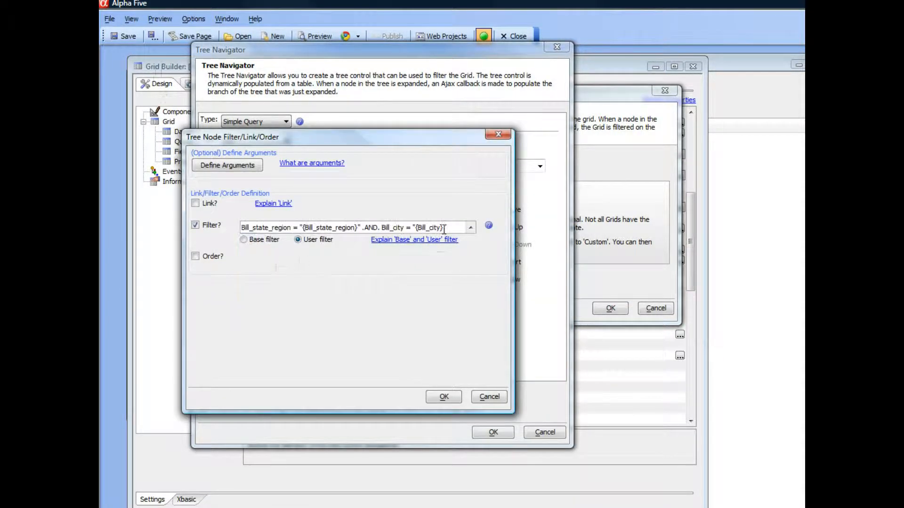
left_click(470, 229)
left_click_drag(571, 236, 278, 191)
left_click(444, 211)
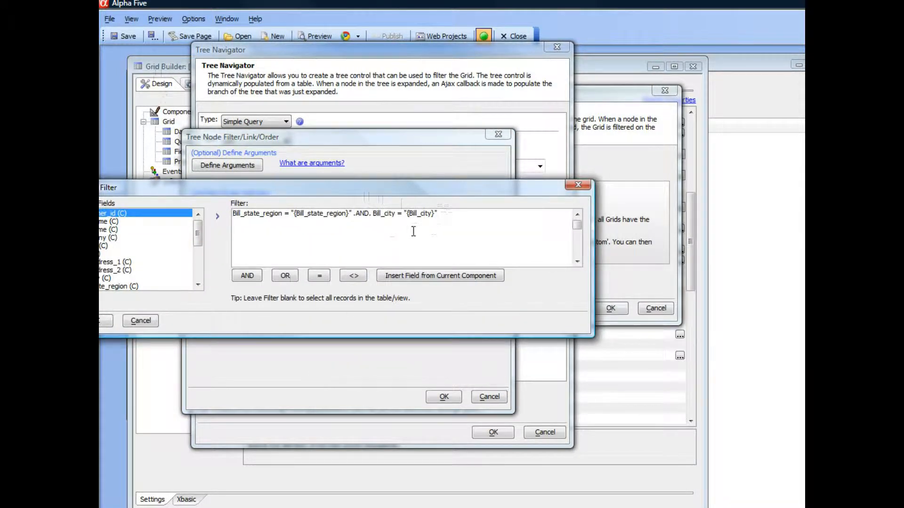
left_click(249, 276)
left_click_drag(259, 191, 377, 168)
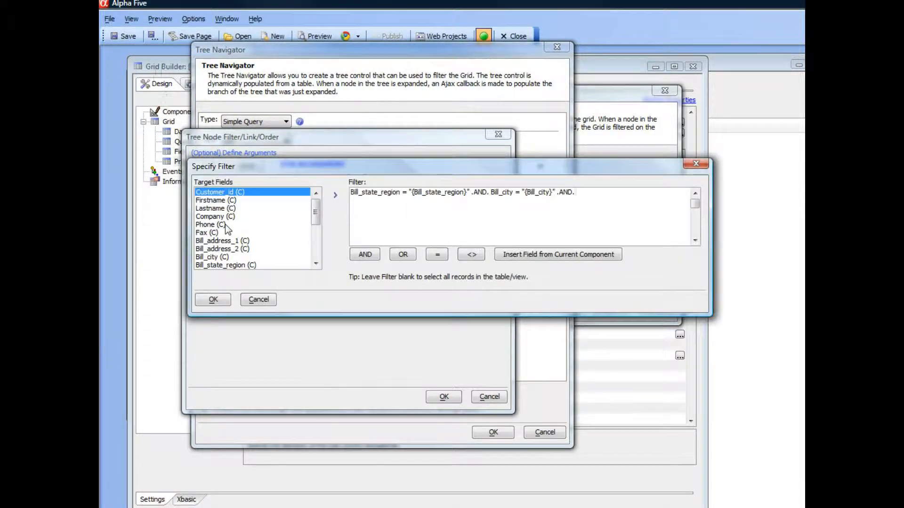
Step: Complete the filter with the condition Lastname = "{Lastname}" using the target and component fields, and accept the filter definition
left_click(215, 212)
double_click(215, 212)
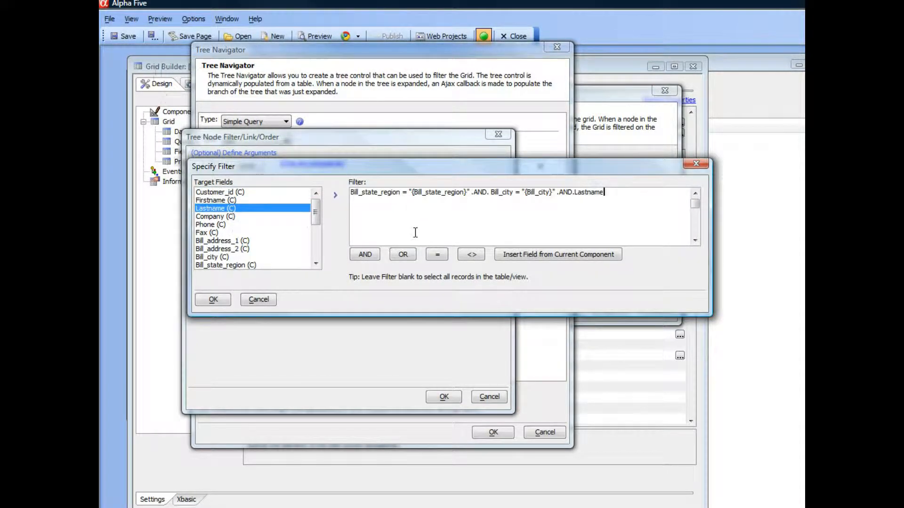
type("= \"\"")
left_click(547, 255)
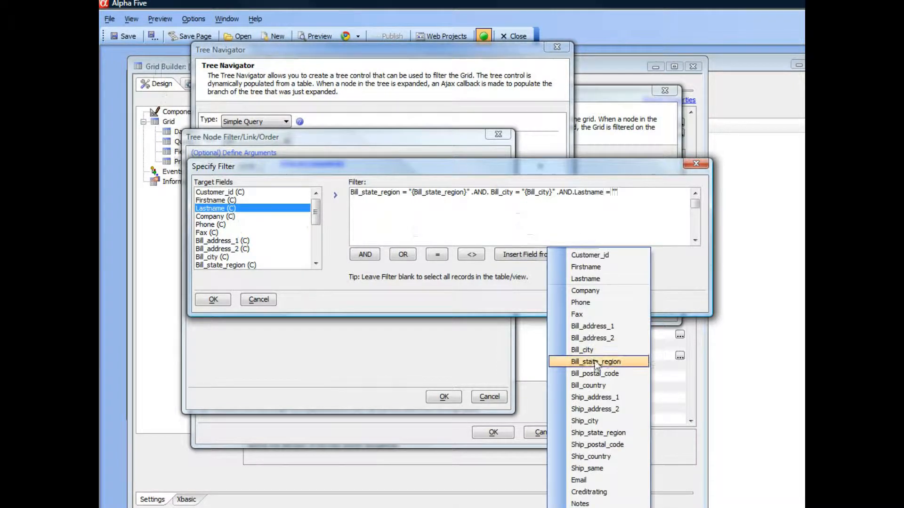
left_click(578, 281)
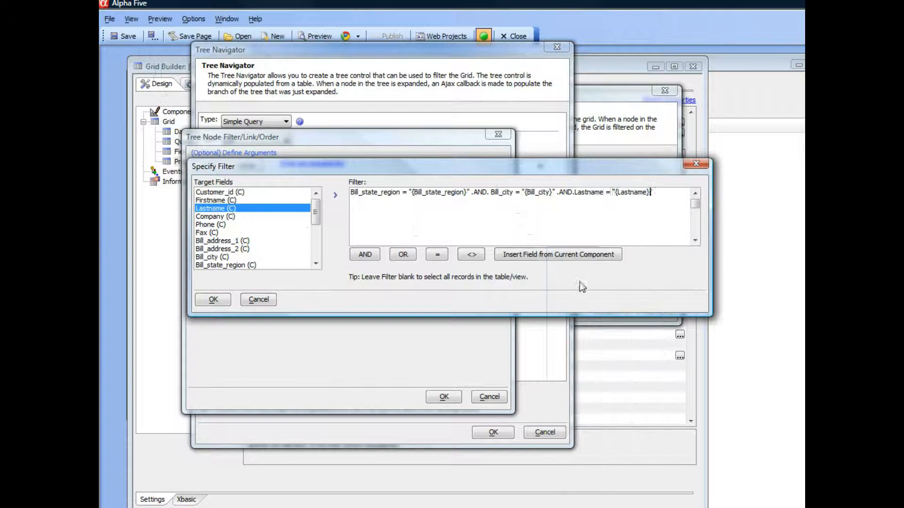
left_click(217, 299)
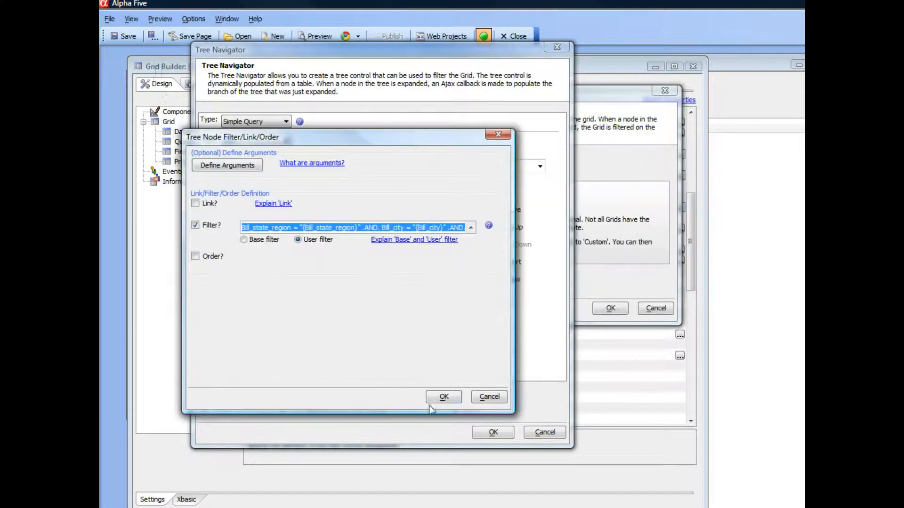
left_click(444, 396)
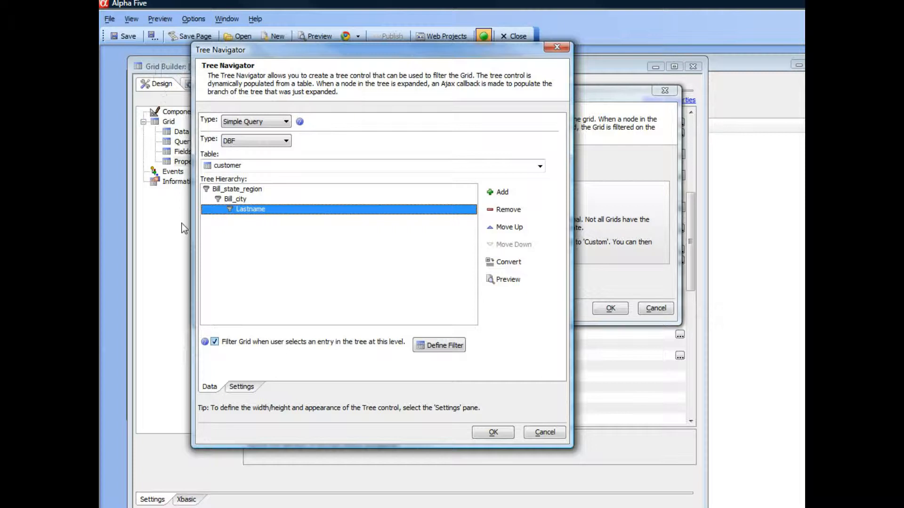
Step: Examine the tree control's appearance settings for width and height and the Show All button's text, position, class and style properties
left_click(242, 389)
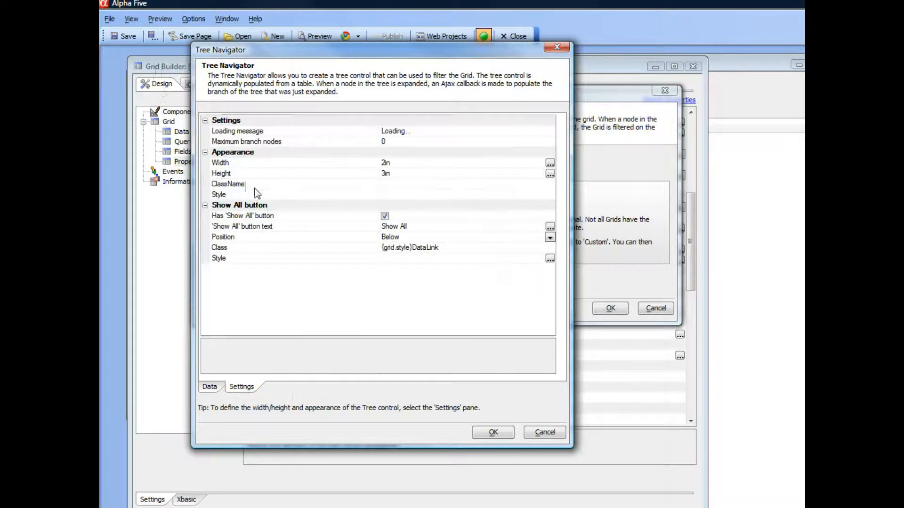
left_click(262, 163)
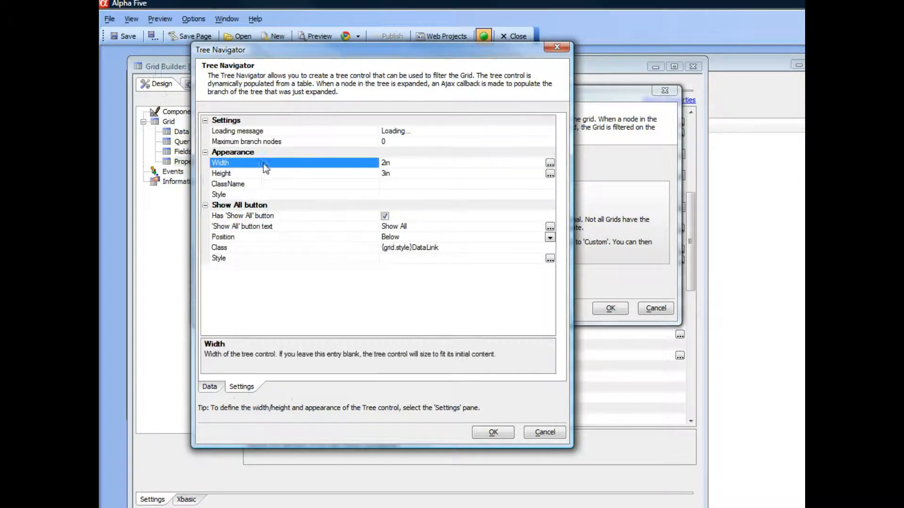
left_click(270, 173)
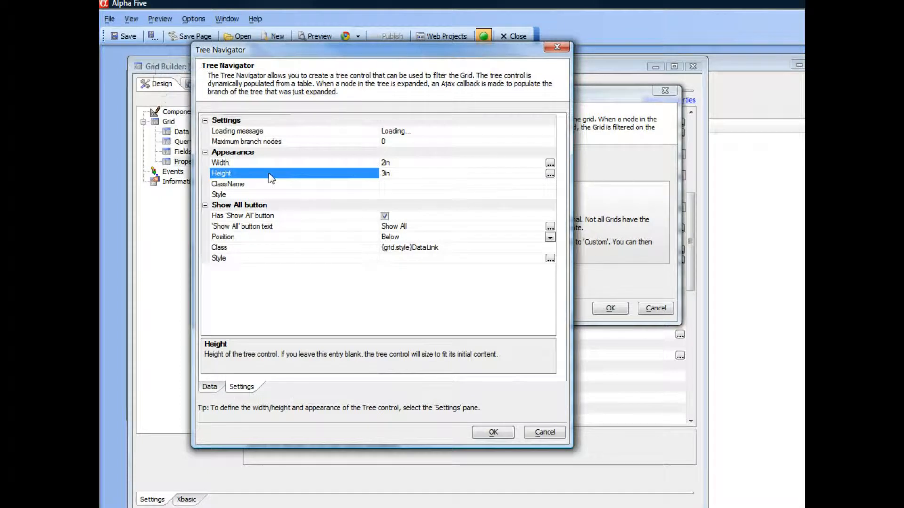
left_click(263, 217)
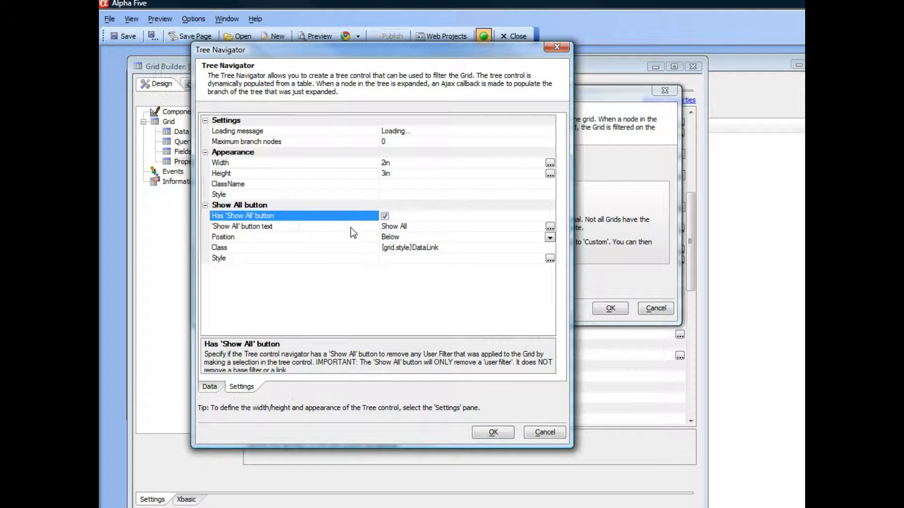
left_click(299, 227)
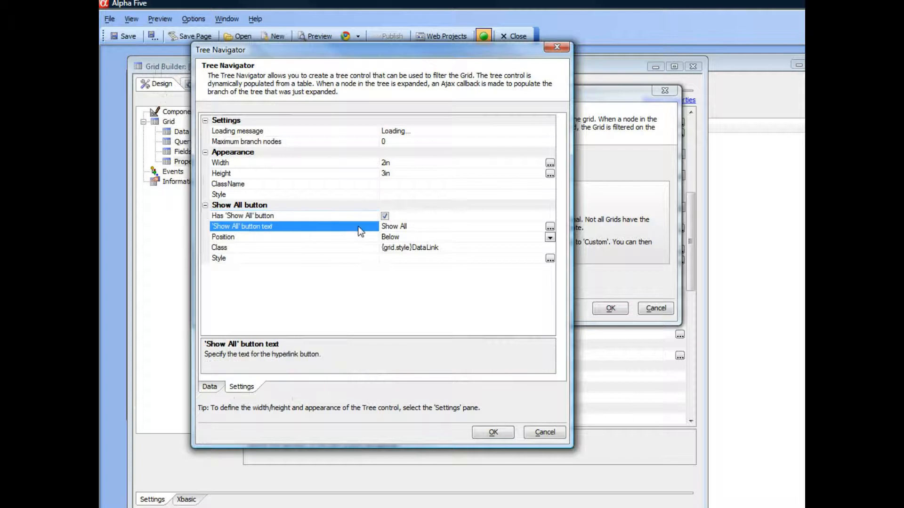
left_click(292, 238)
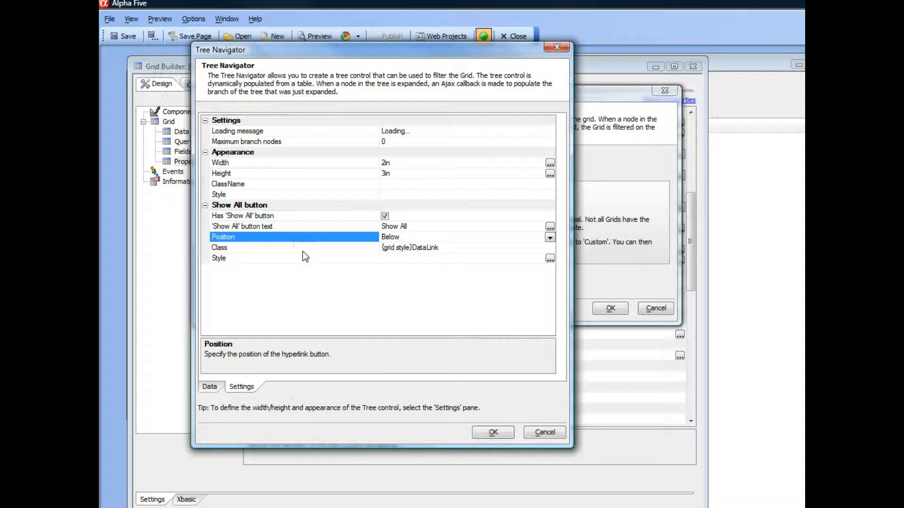
left_click(299, 249)
left_click(302, 258)
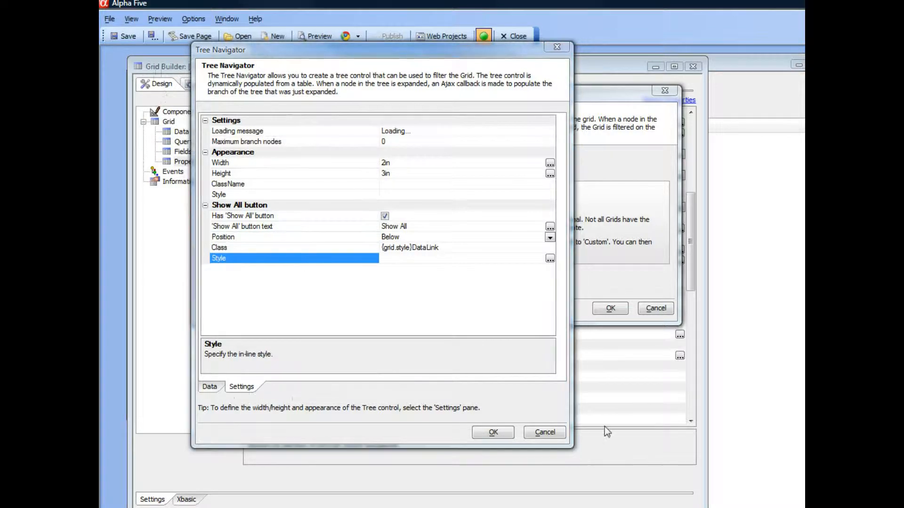
Step: Accept the Tree Navigator definition and try to finish the Tree-control Navigator Builder without editing the Master Template
left_click(494, 432)
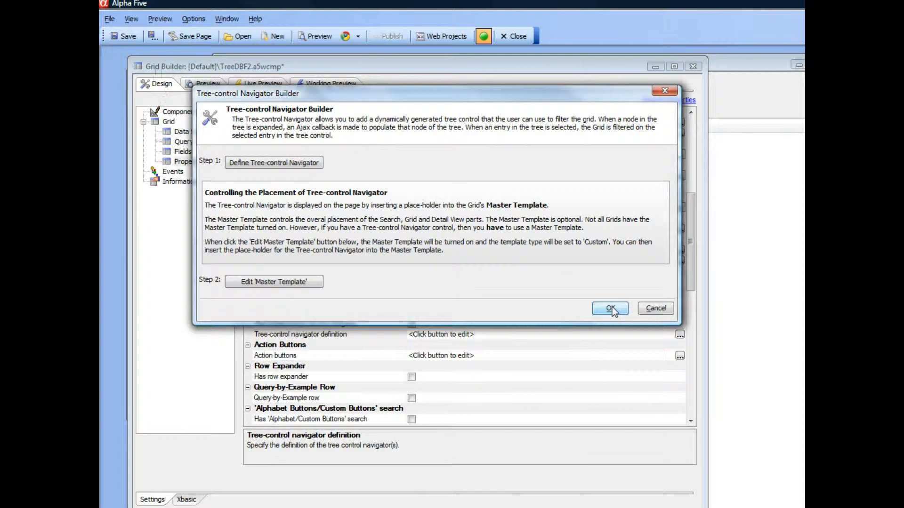
left_click(597, 309)
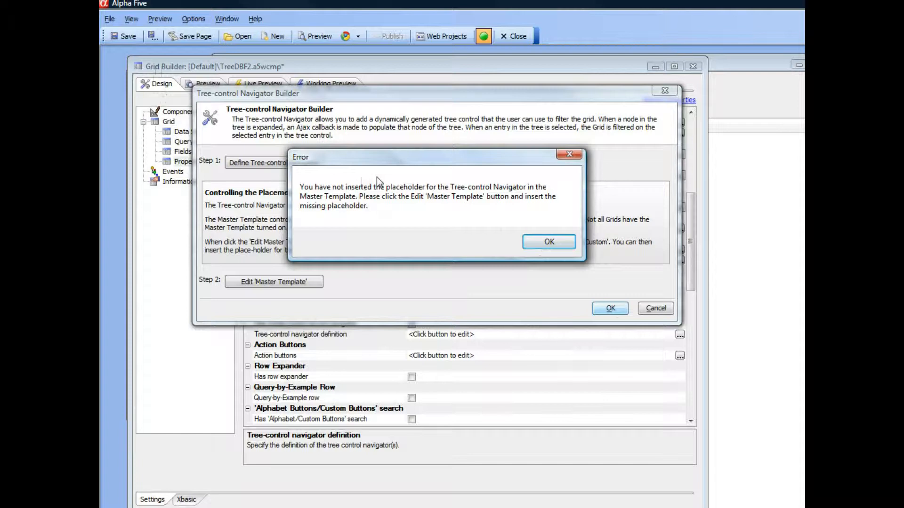
left_click(548, 242)
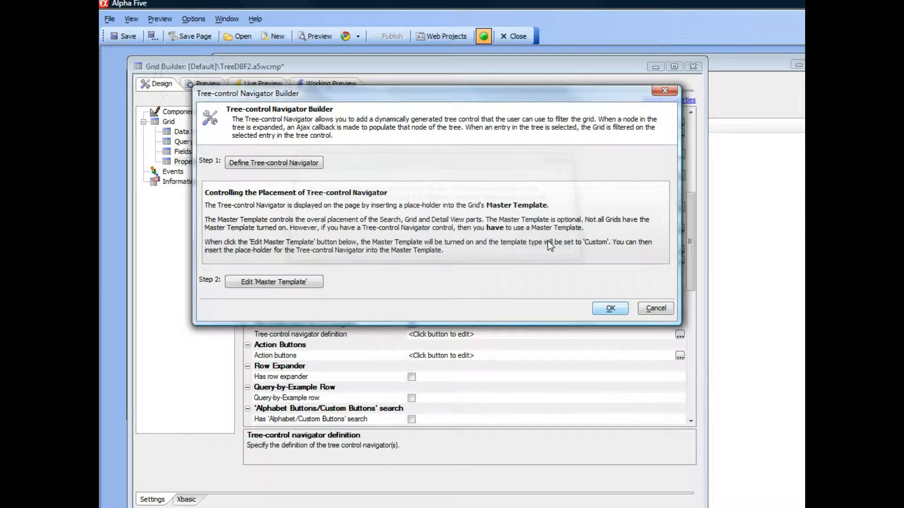
Step: Insert the predefined table with the Tree Navigator and Grid Part placeholders into the Master Template's HTML and check both placeholders
left_click(261, 287)
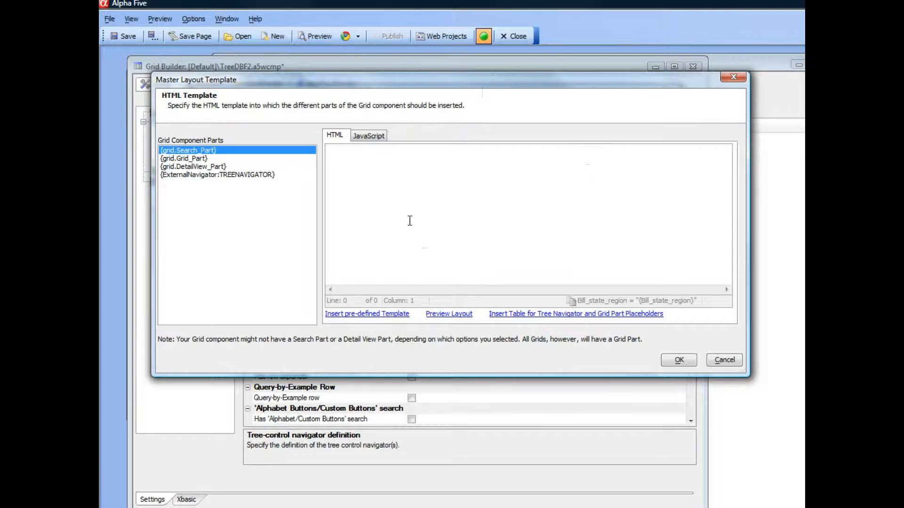
left_click(191, 159)
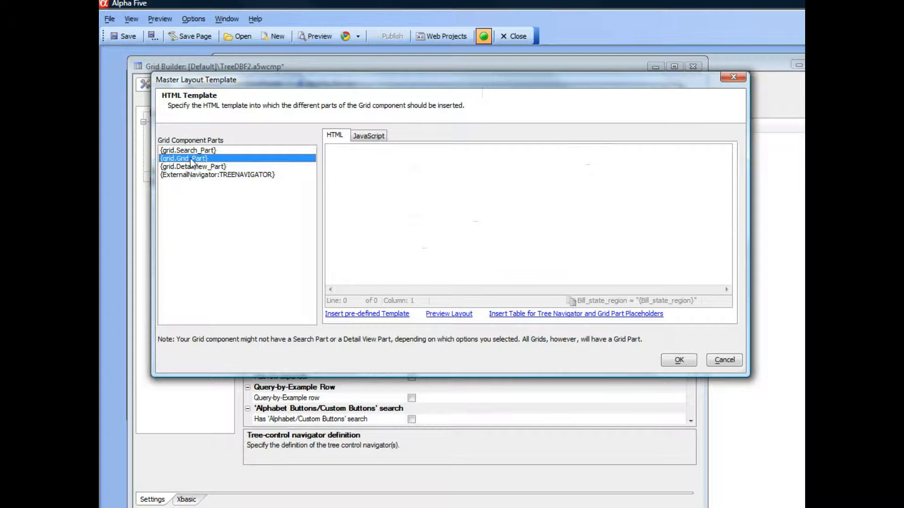
left_click(196, 174)
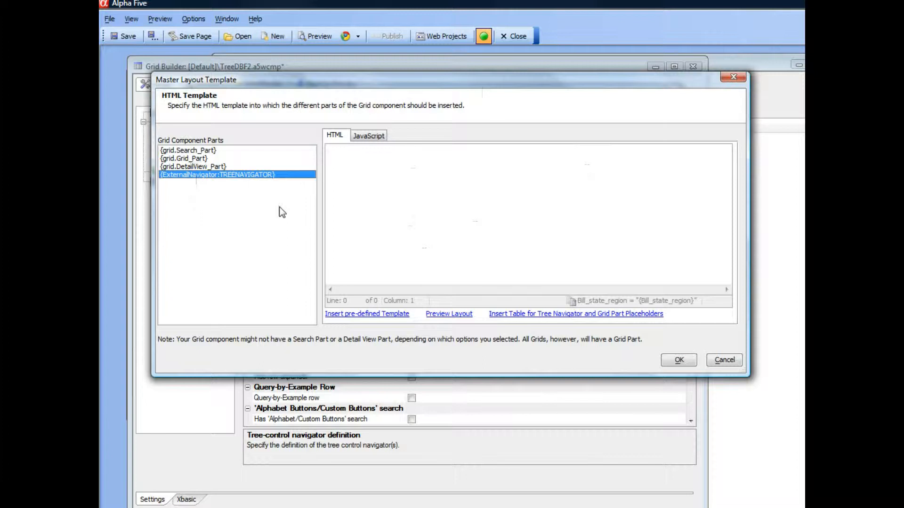
left_click(352, 168)
left_click(511, 315)
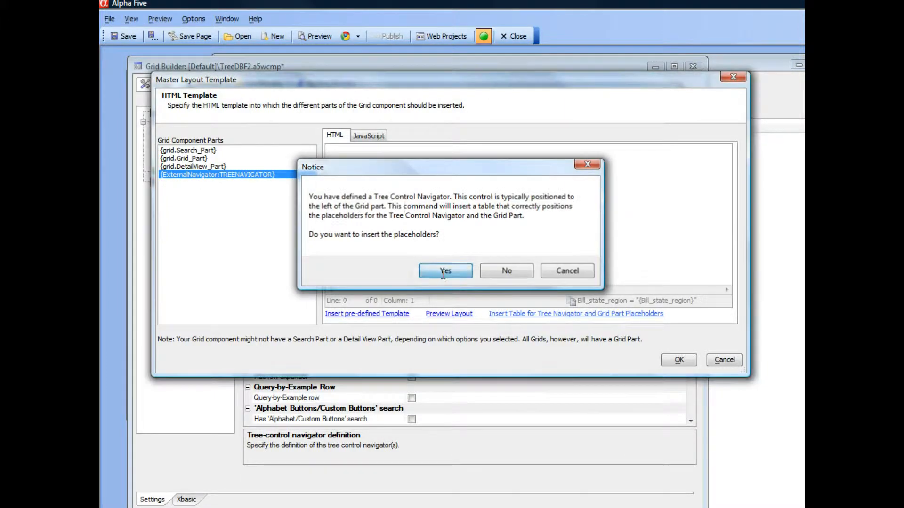
left_click(444, 276)
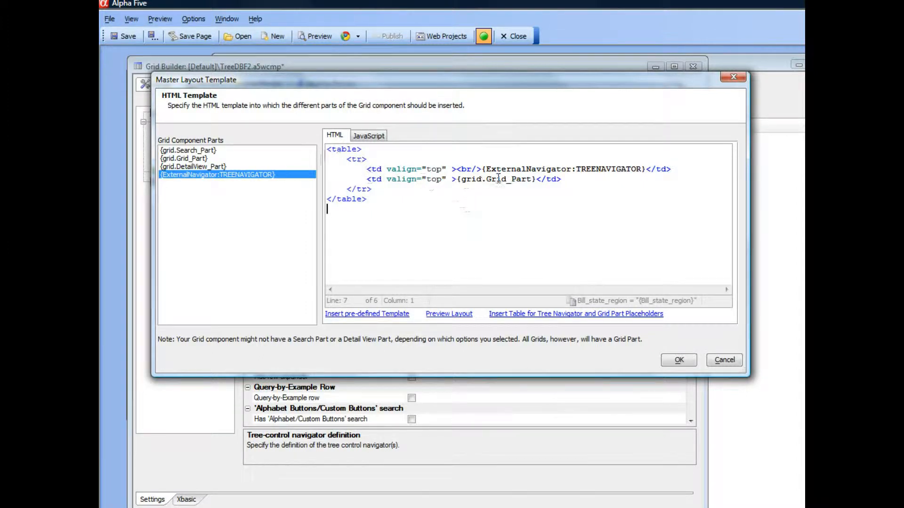
left_click_drag(481, 169, 645, 174)
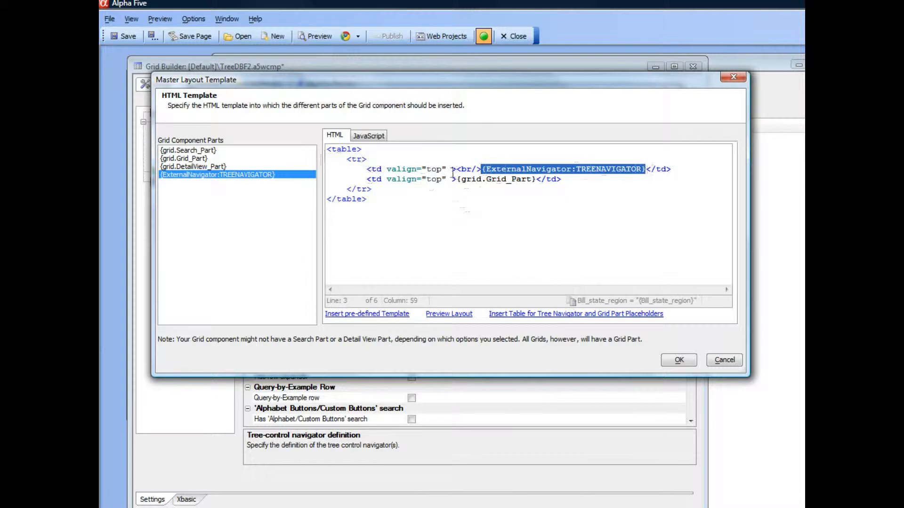
left_click_drag(455, 180, 537, 180)
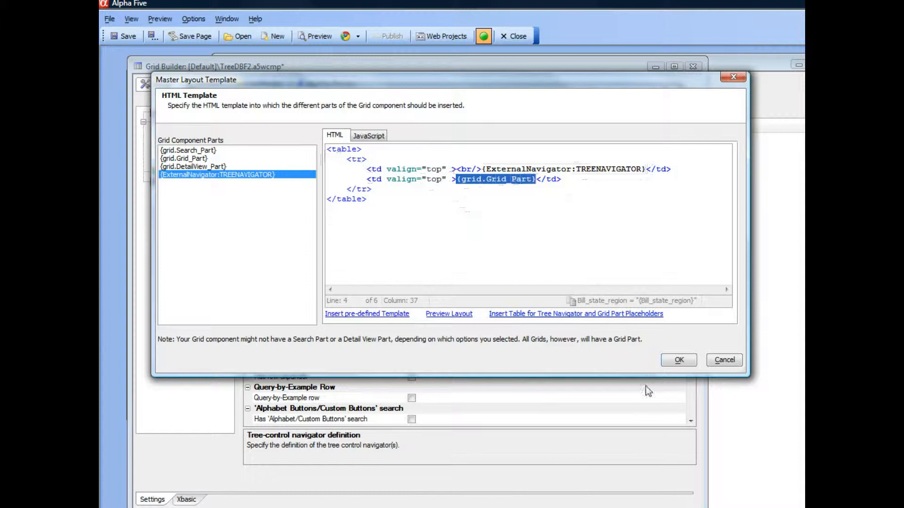
Step: Accept the Master Template, finish the Tree-control Navigator Builder and save the grid component
left_click(678, 360)
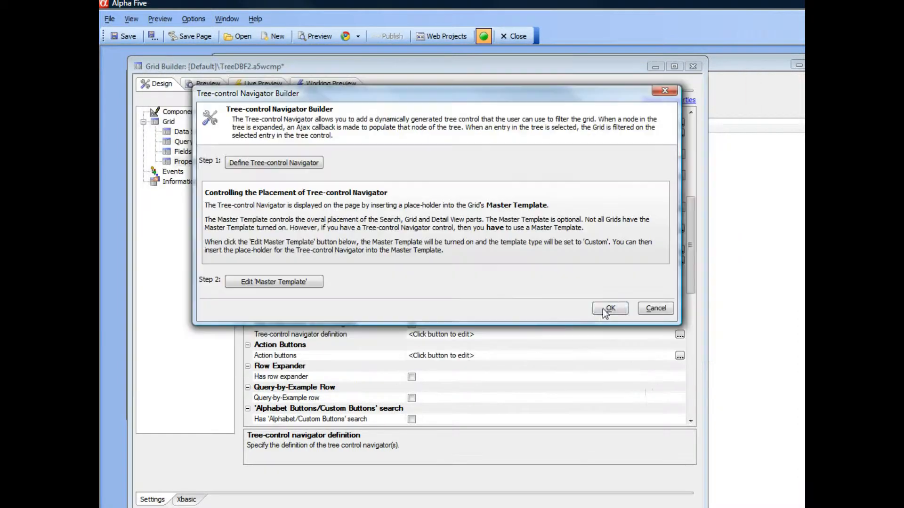
left_click(611, 308)
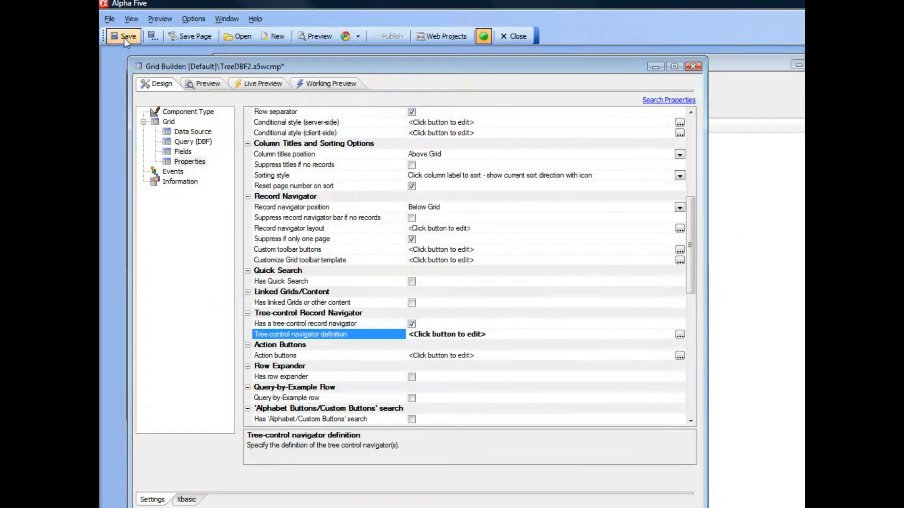
left_click(126, 38)
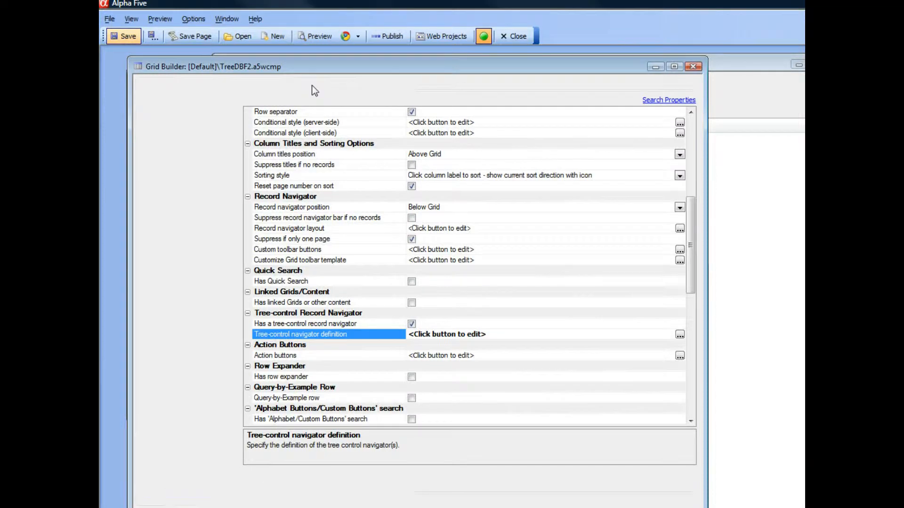
Step: Run the grid in Working Preview, filter it by the MA node of the tree, and show all records again
left_click(312, 86)
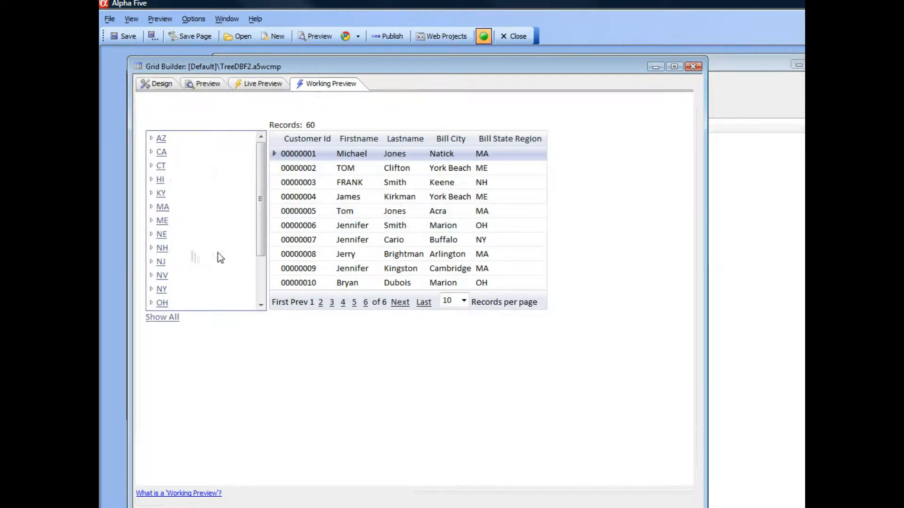
left_click(164, 208)
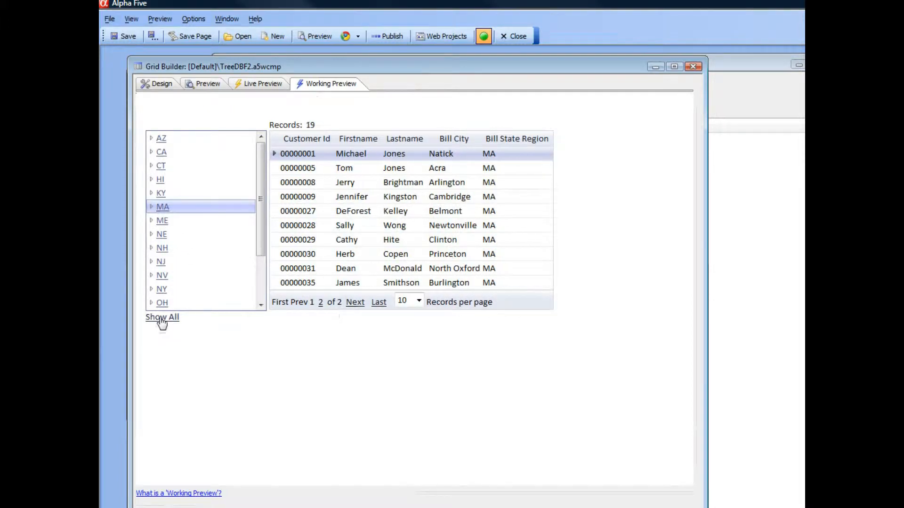
left_click(160, 319)
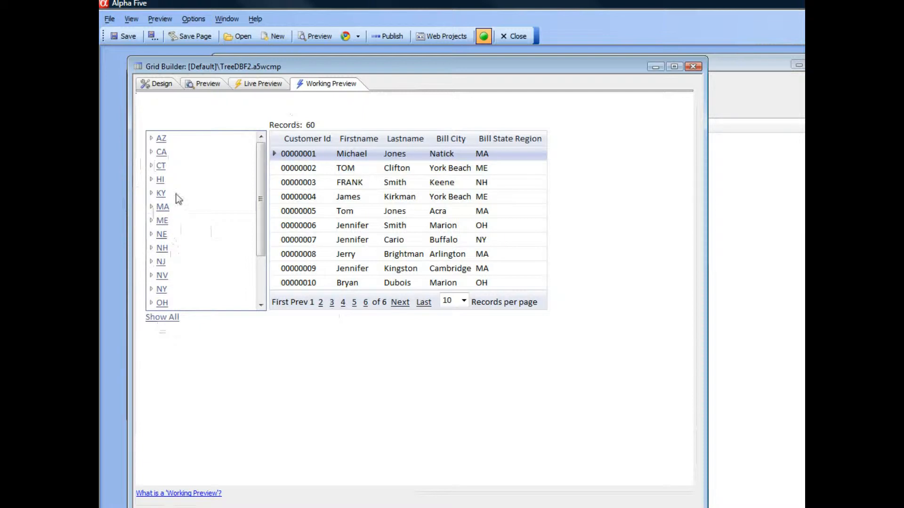
Step: Return to the grid's design, reopen the Tree Navigator definition and convert its Simple Query to a Complex Query
left_click(152, 83)
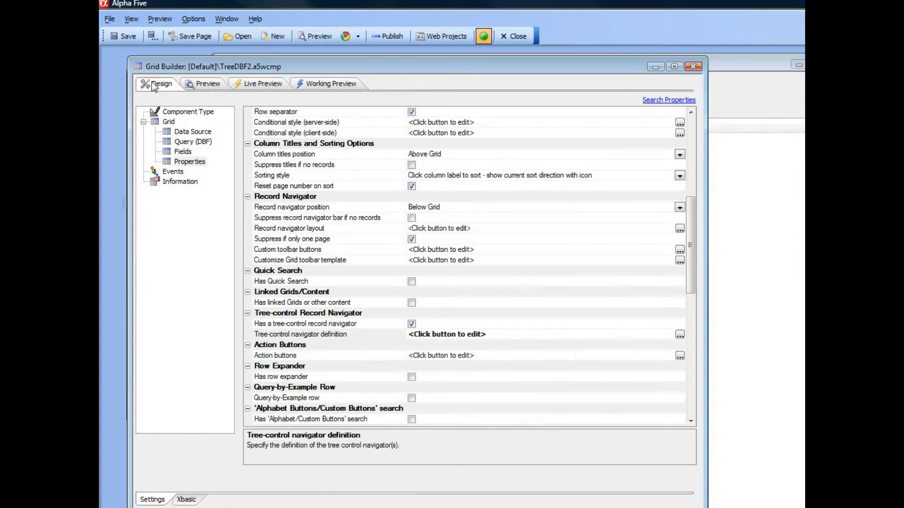
left_click(679, 334)
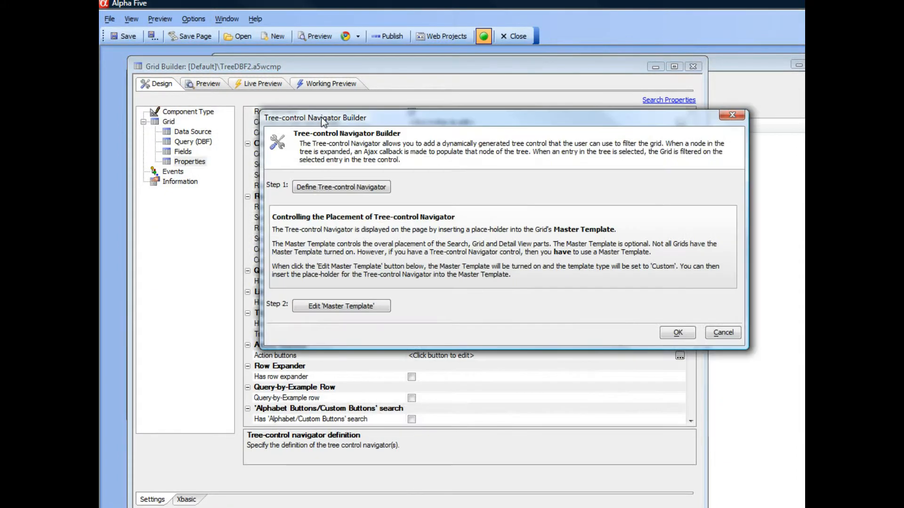
left_click(244, 162)
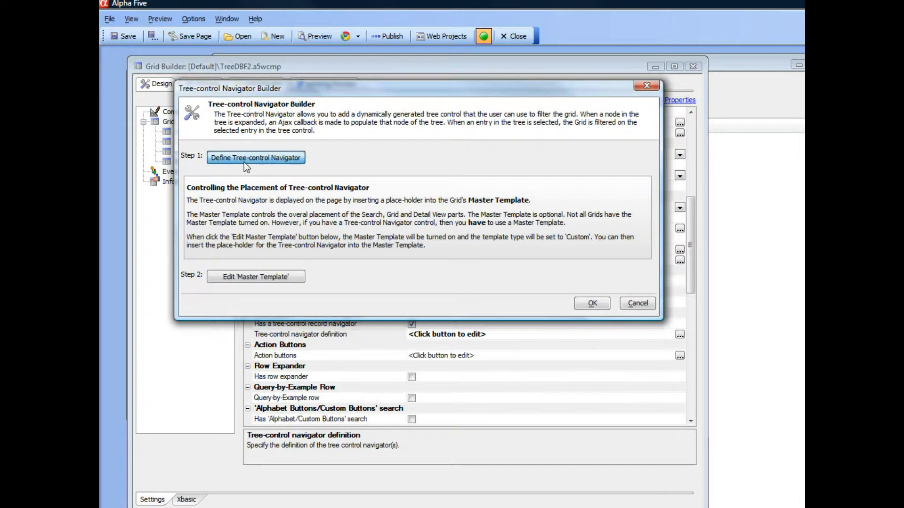
left_click_drag(479, 106, 244, 60)
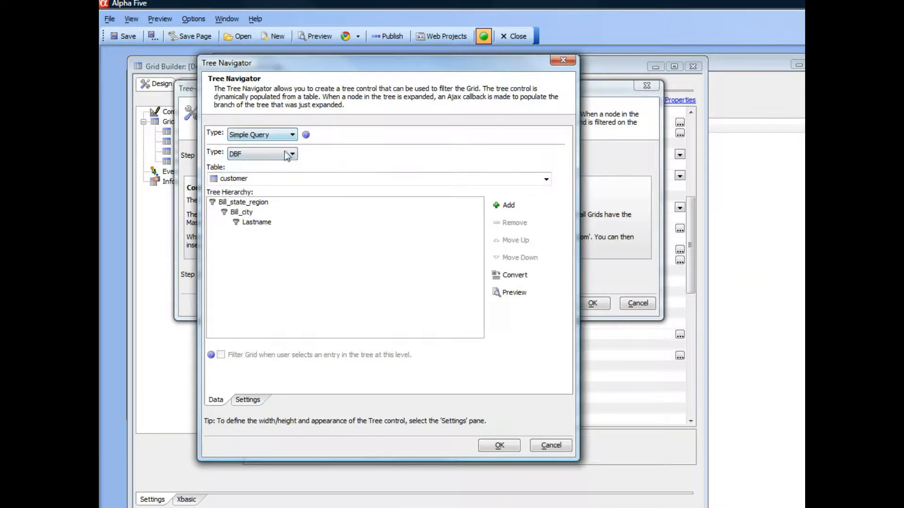
left_click(509, 276)
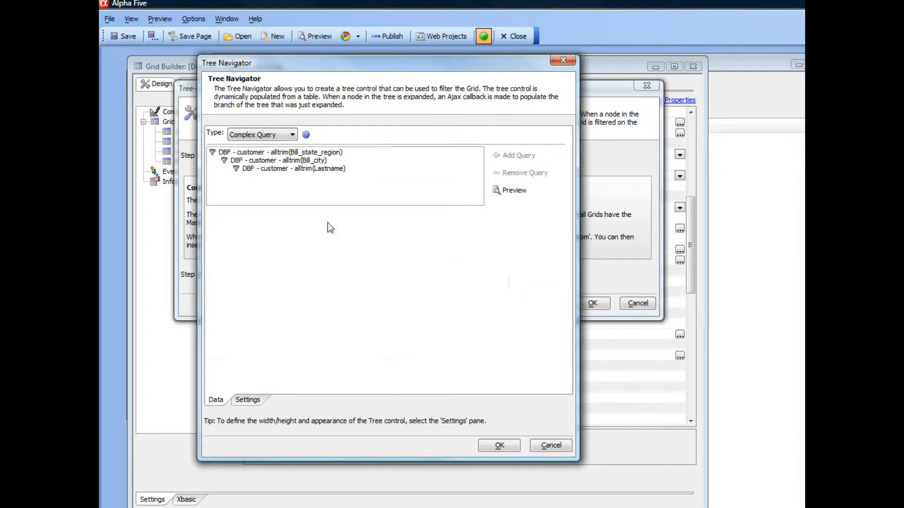
Step: Examine the table, filter, order and expression of the Bill_state_region, Bill_city and Lastname queries in the tree hierarchy
left_click(280, 153)
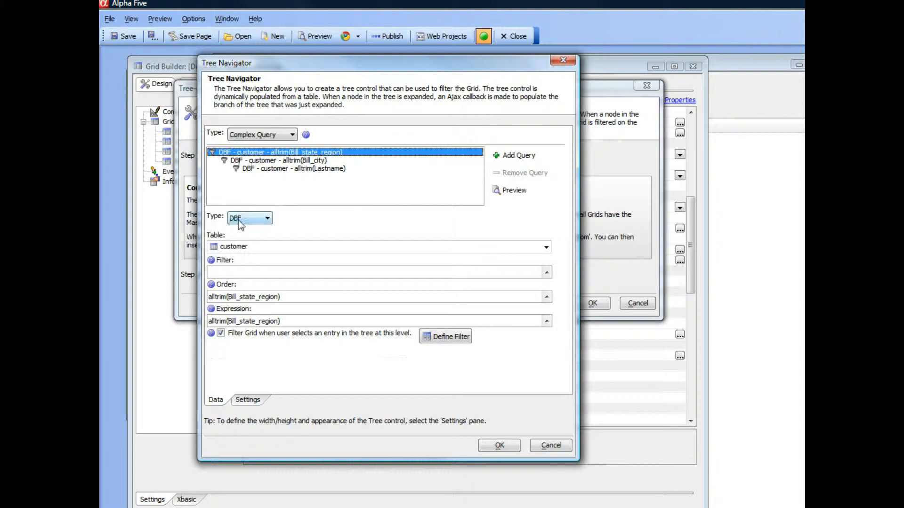
left_click(238, 161)
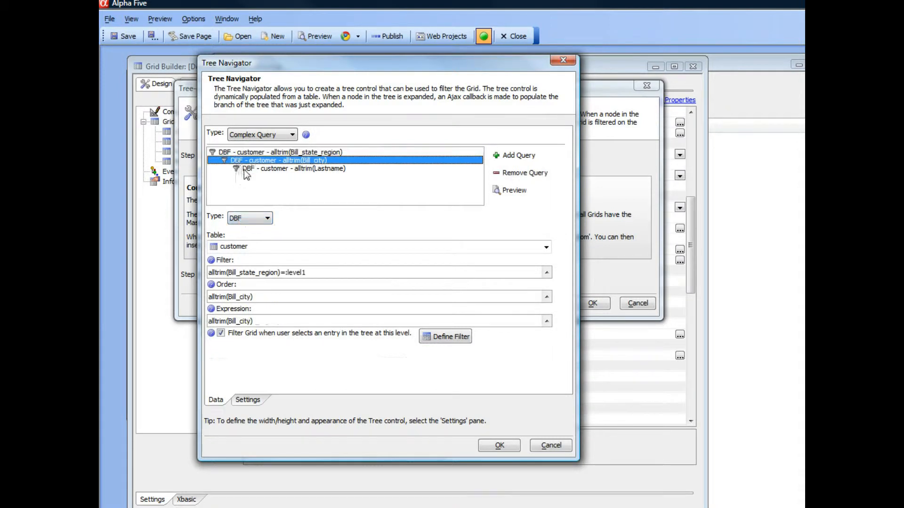
left_click(267, 169)
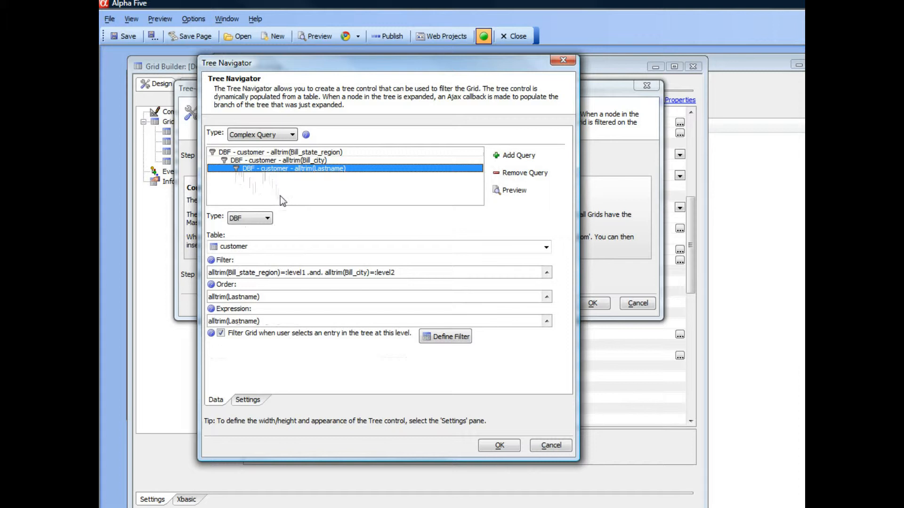